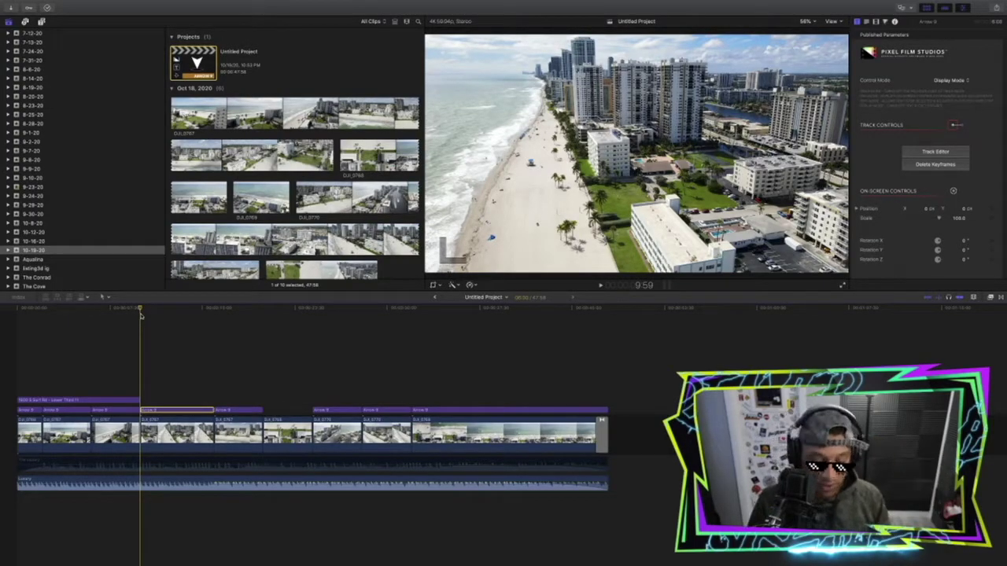
Play and stop the beach footage to check the arrow over the lot, then switch to the FCPX Pins page in Chrome.
key("space")
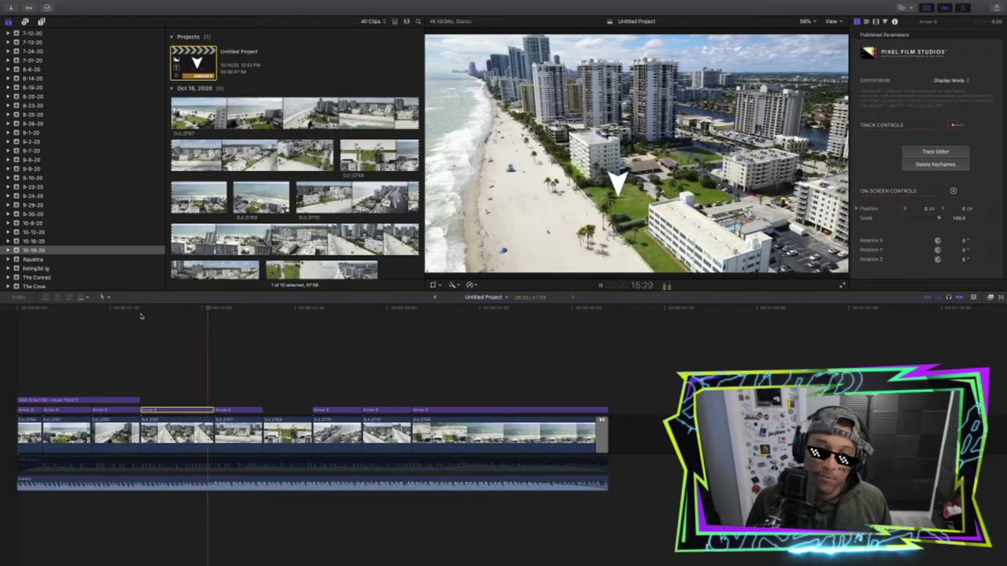
key("space")
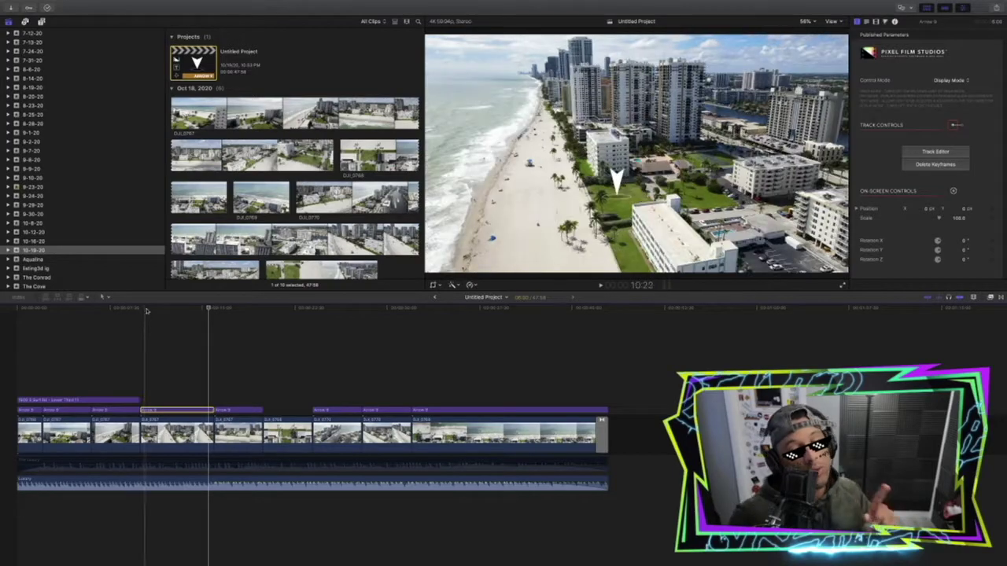
left_click(571, 549)
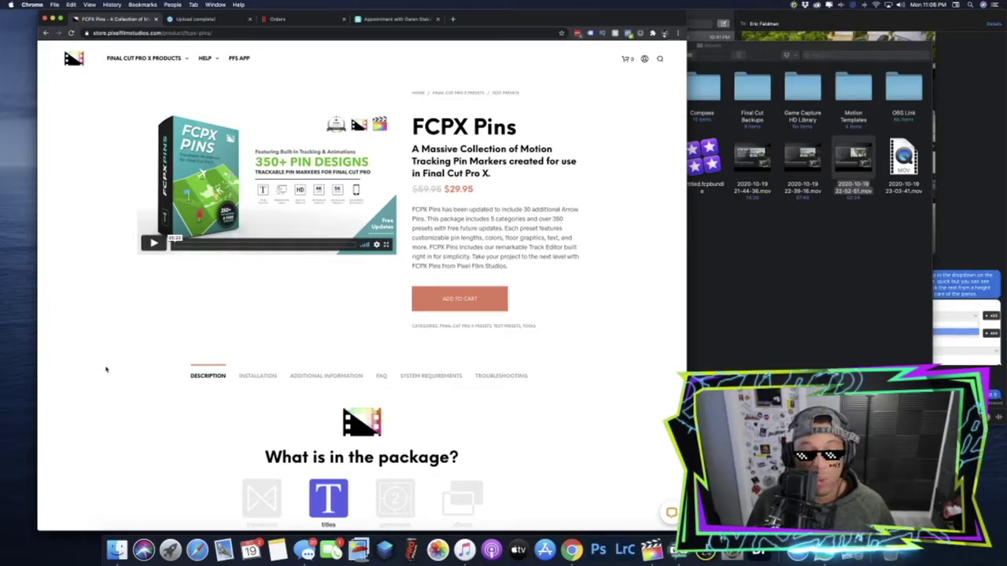
Scroll the FCPX Pins page down through the Arrow Pins and Flag Pins sections, then return to Final Cut Pro X.
scroll(126, 379, "down", 5)
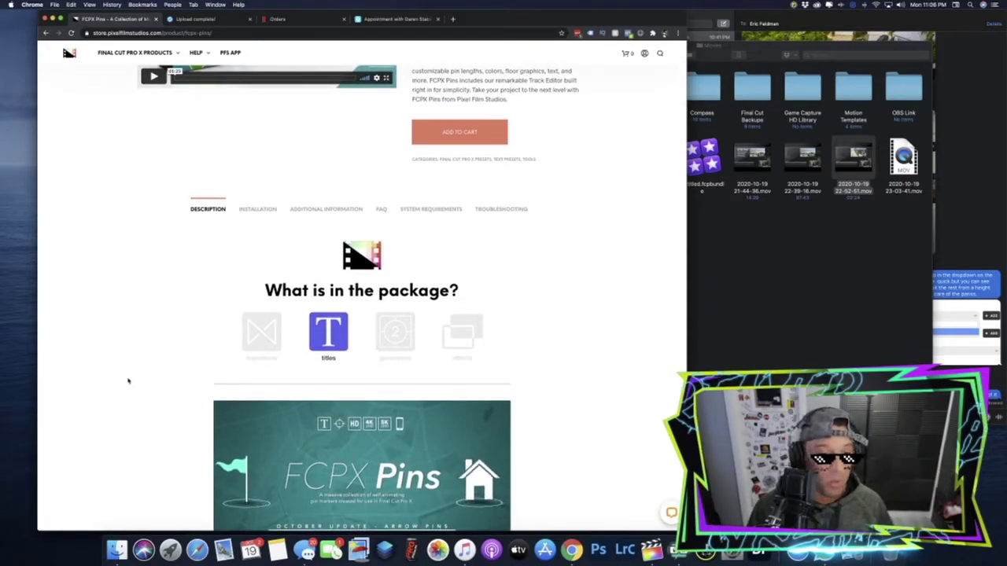
scroll(128, 381, "down", 10)
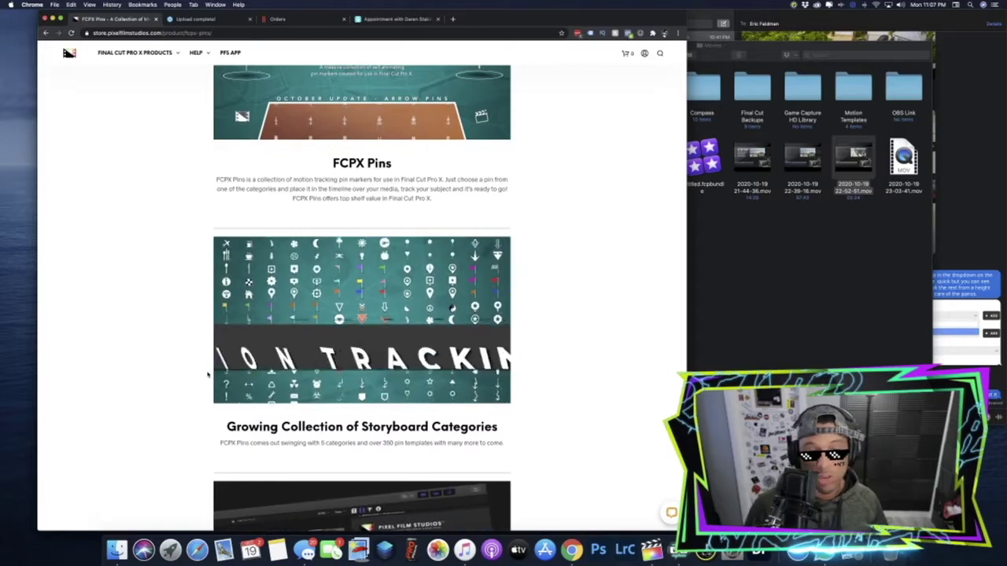
scroll(206, 393, "down", 5)
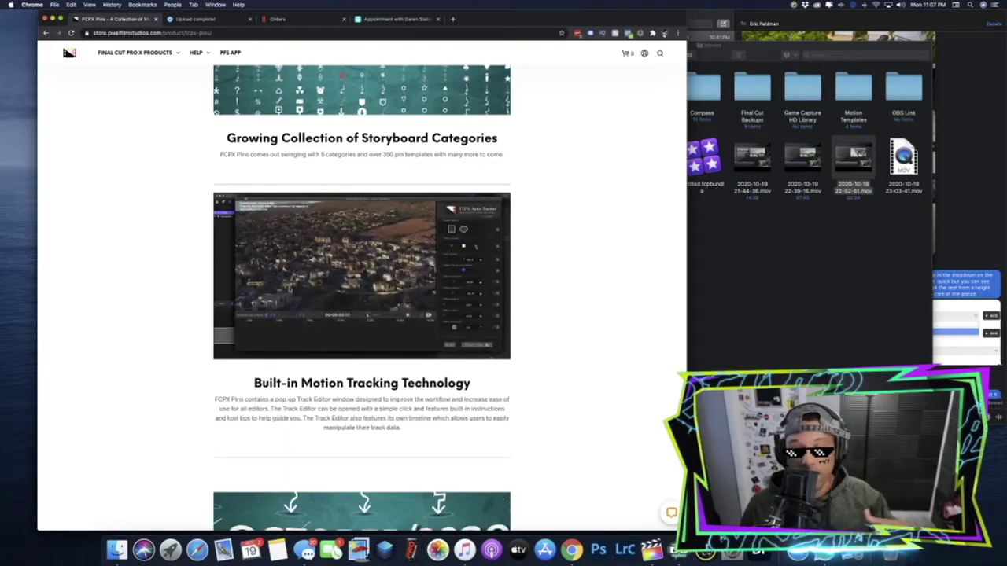
scroll(361, 299, "down", 5)
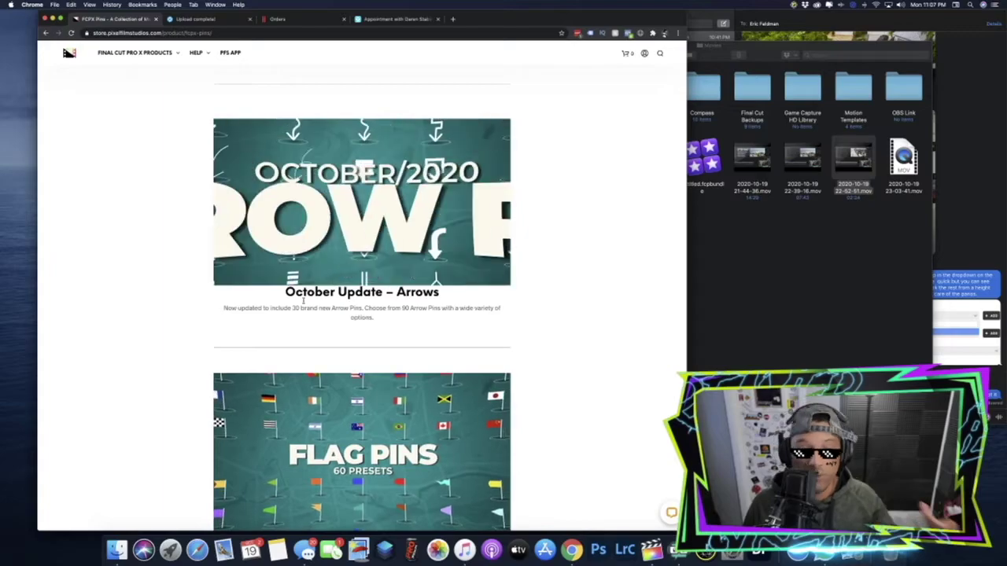
scroll(162, 370, "down", 2)
scroll(161, 369, "down", 1)
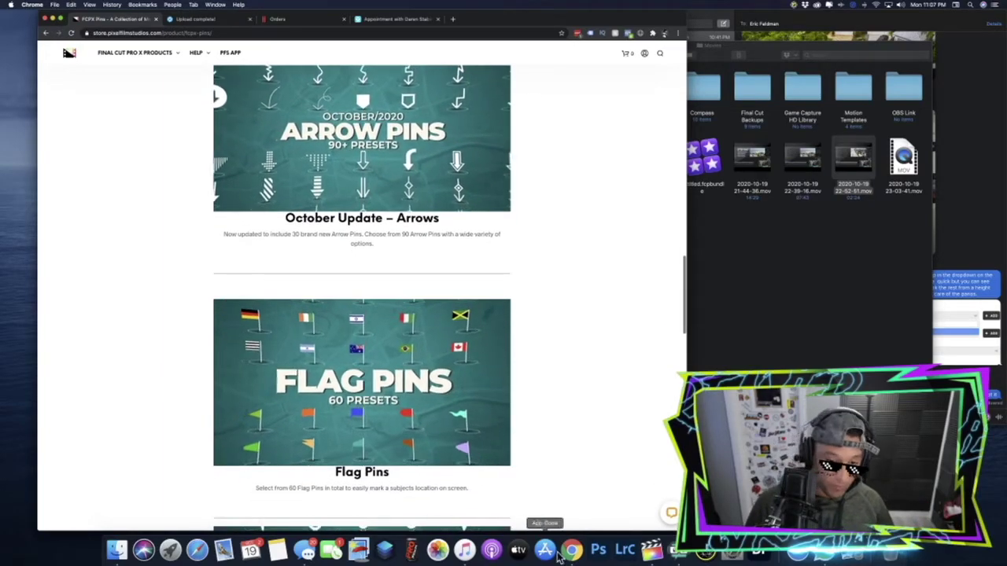
left_click(652, 548)
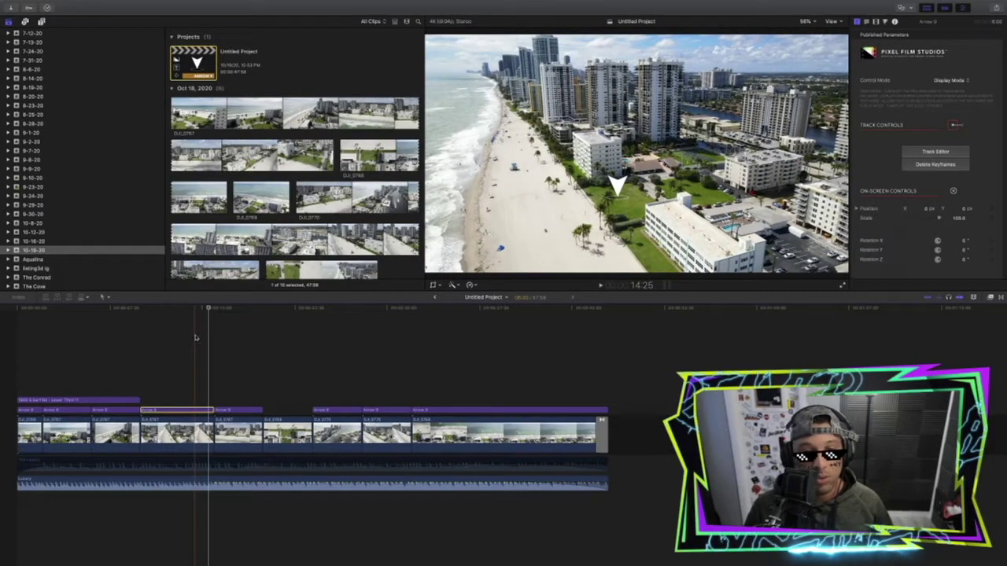
Show the Pixel Film Studios - FCPX Pins category in the Titles sidebar, listing Arrow 1 to Arrow 36.
left_click(41, 22)
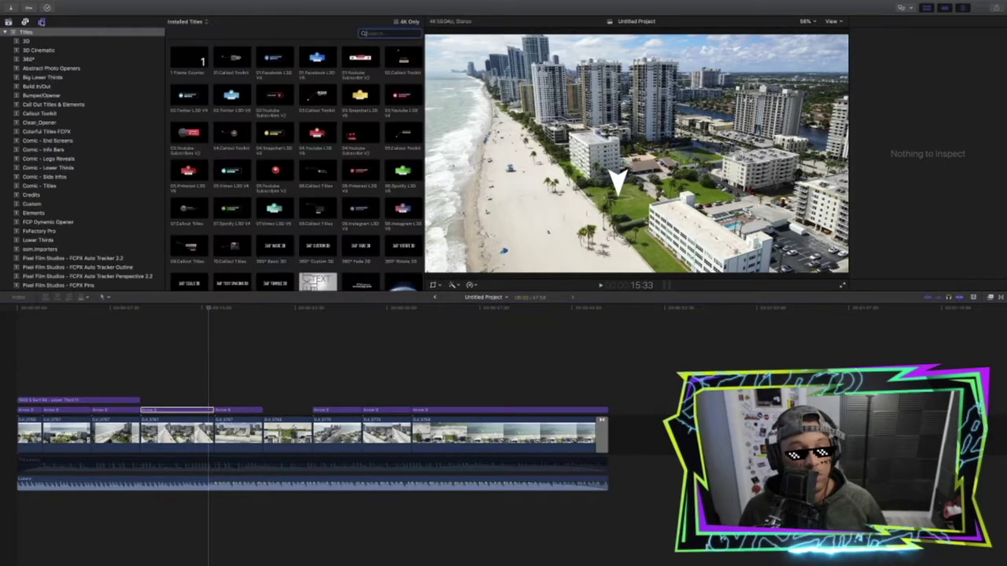
scroll(52, 187, "down", 5)
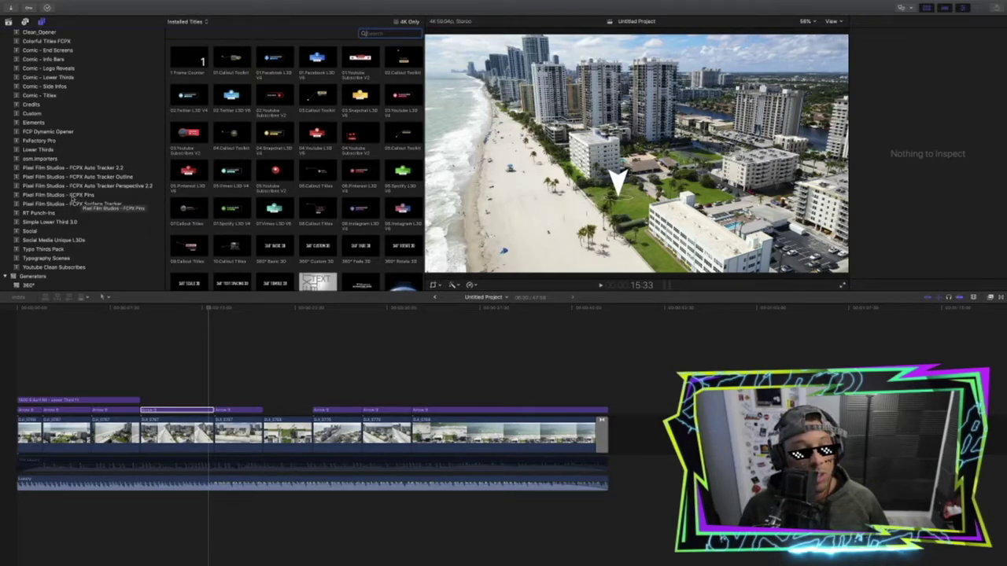
left_click(73, 195)
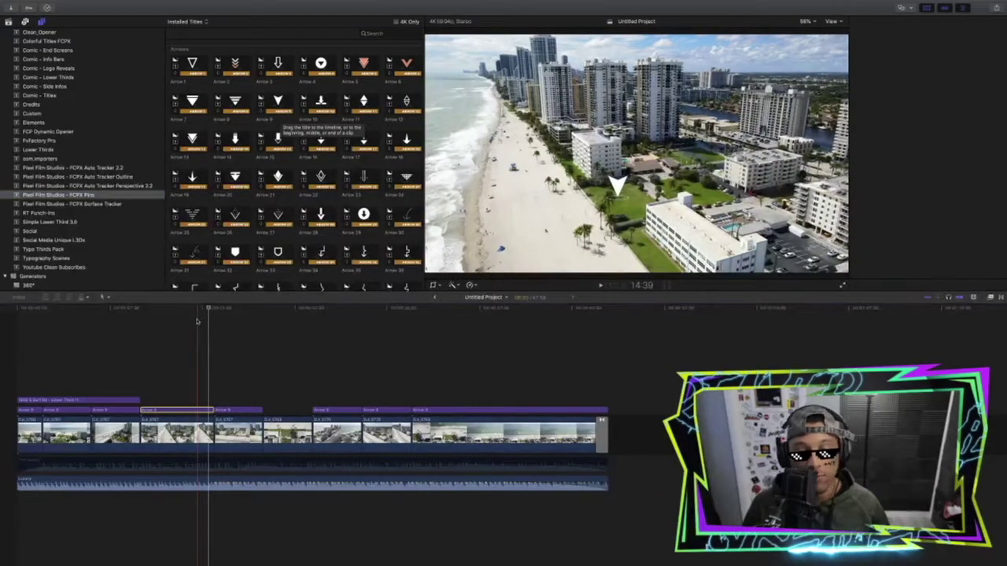
Place the Arrow 9 title above the beach clip and trim it to a short span.
key("super+4")
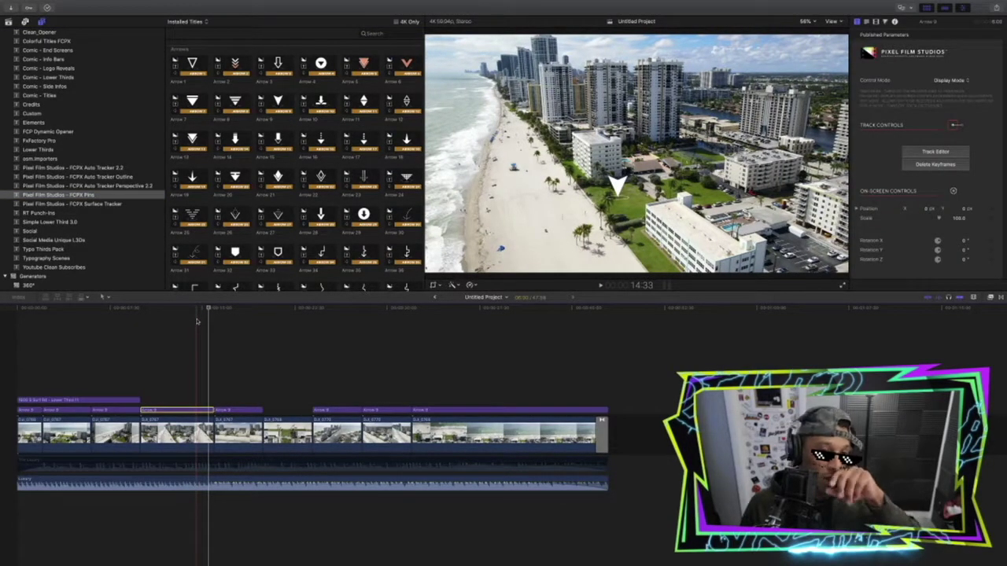
left_click_drag(277, 101, 217, 402)
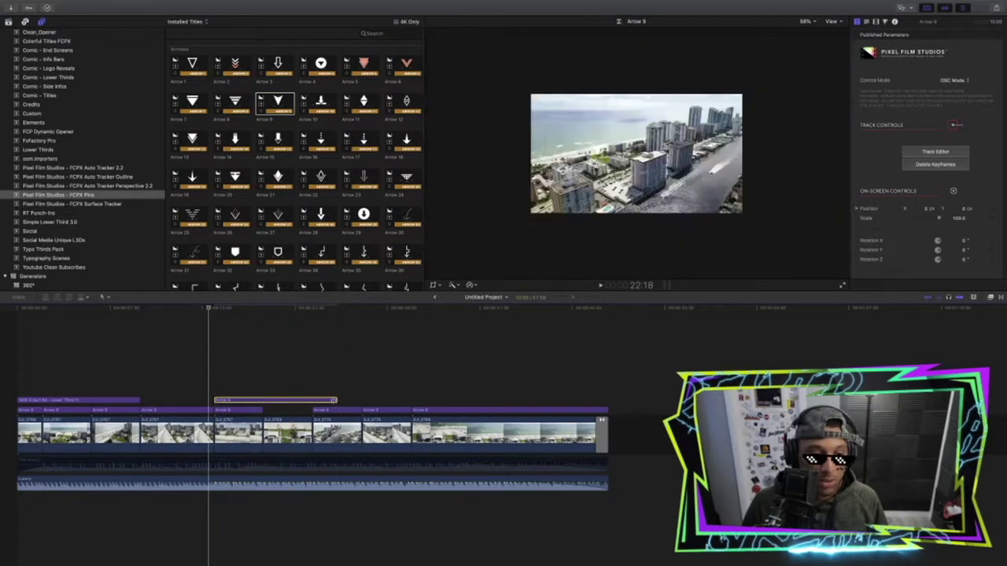
left_click_drag(337, 400, 262, 400)
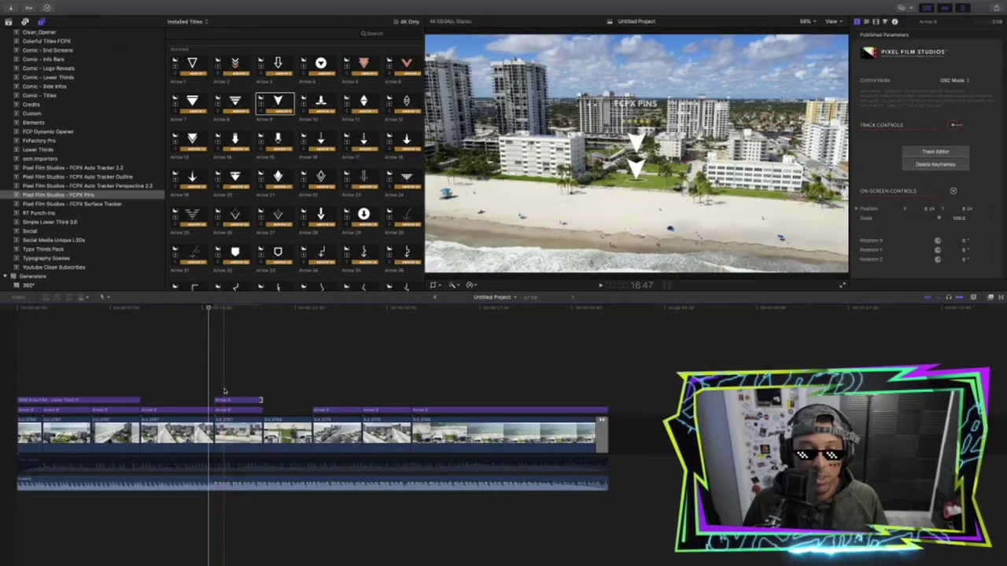
Select the Arrow 9 clip and show its Pixel Film Studios parameters in the Inspector.
left_click(225, 400)
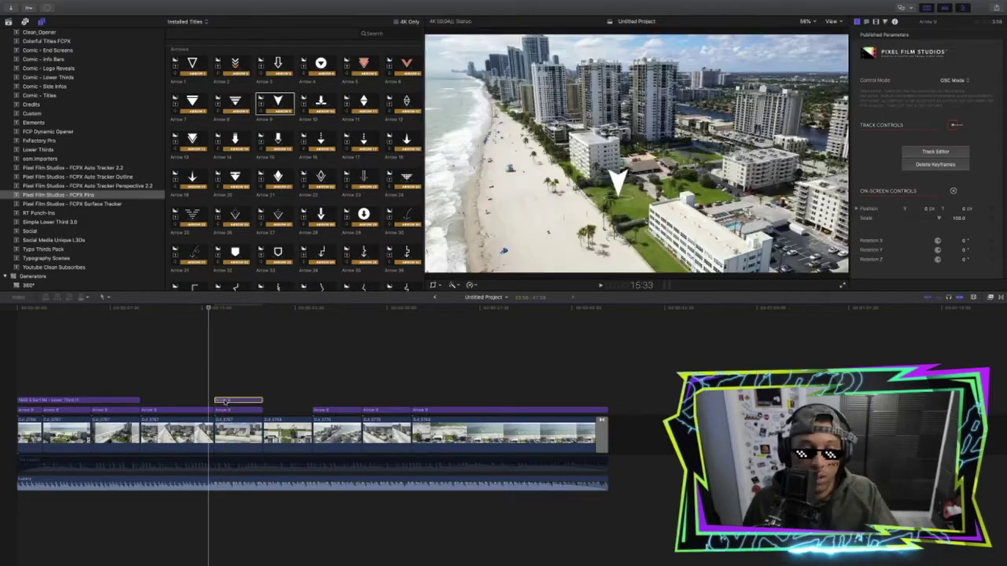
left_click(226, 401)
key("super+4")
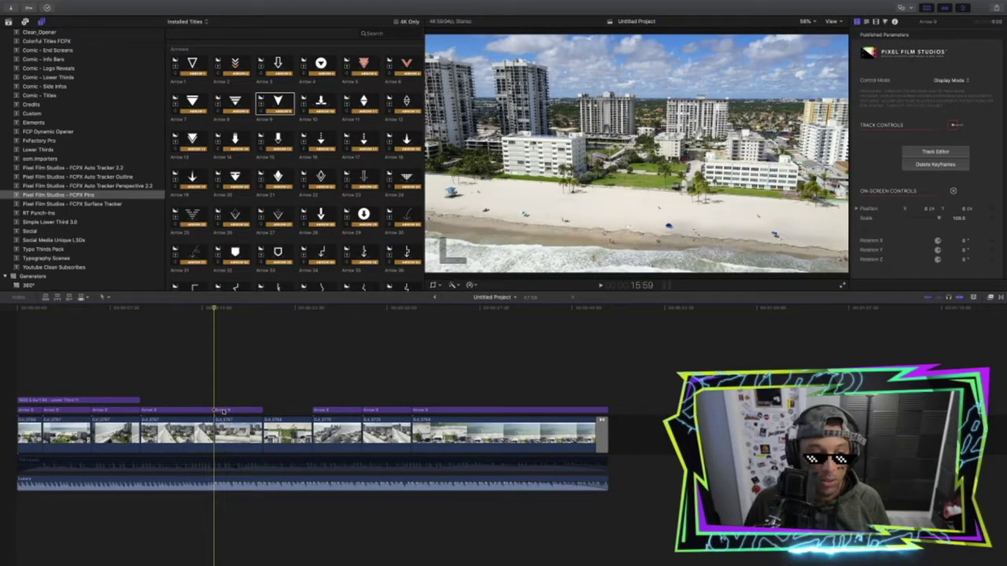
left_click(223, 410)
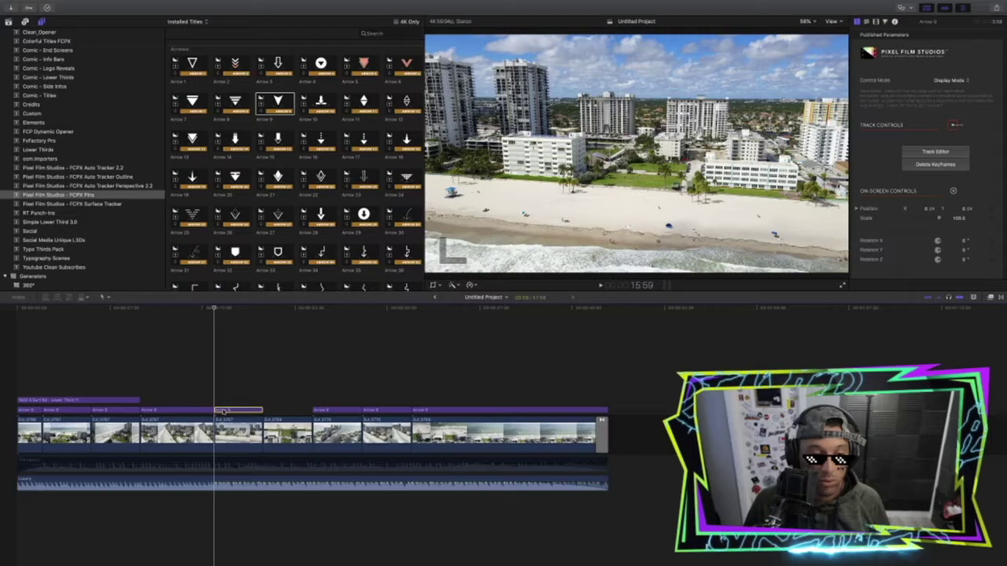
left_click(220, 486)
Set the Arrow 9 title's Control Mode to Track Mode and reselect the clip at its start.
left_click(226, 411)
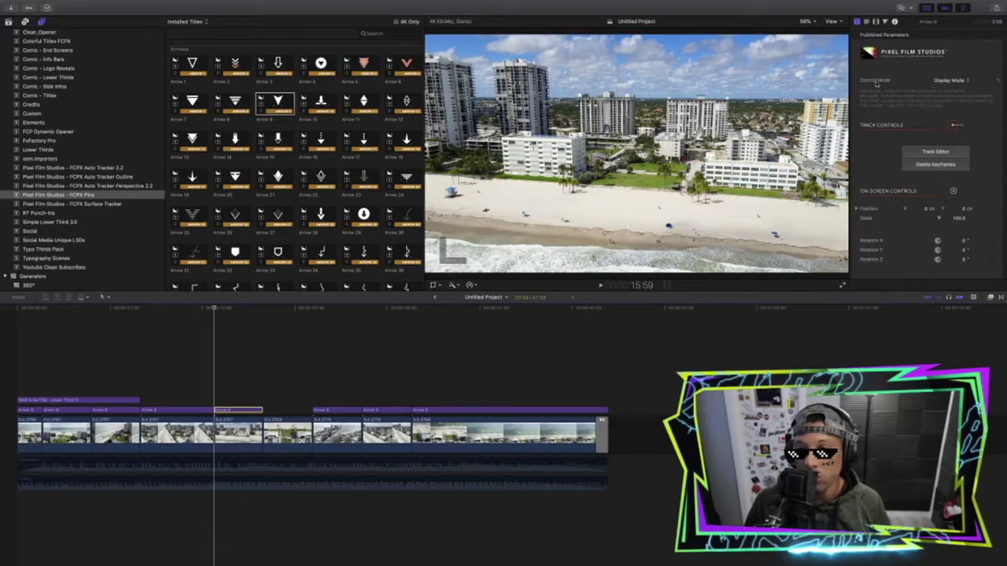
left_click(944, 80)
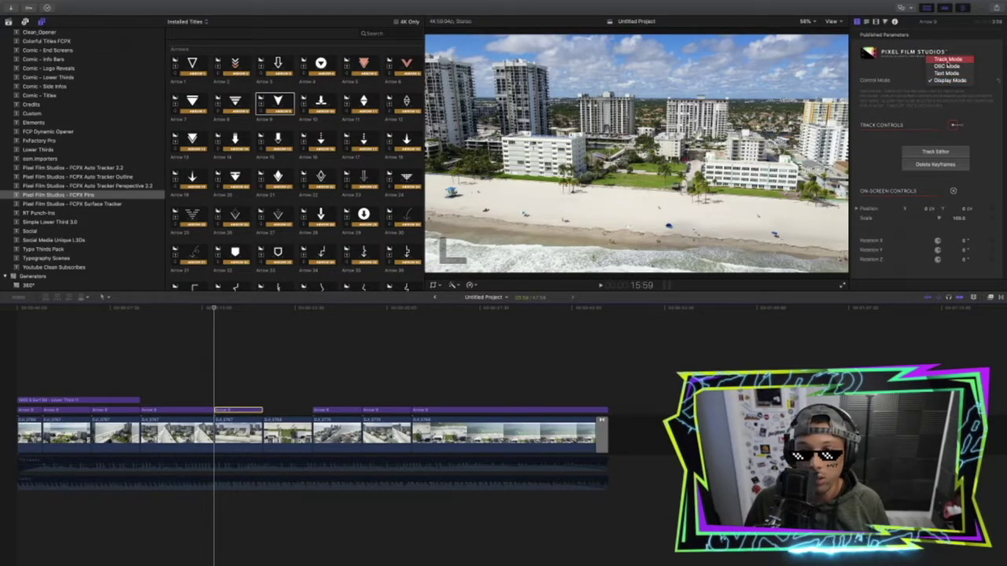
left_click(948, 59)
left_click(235, 343)
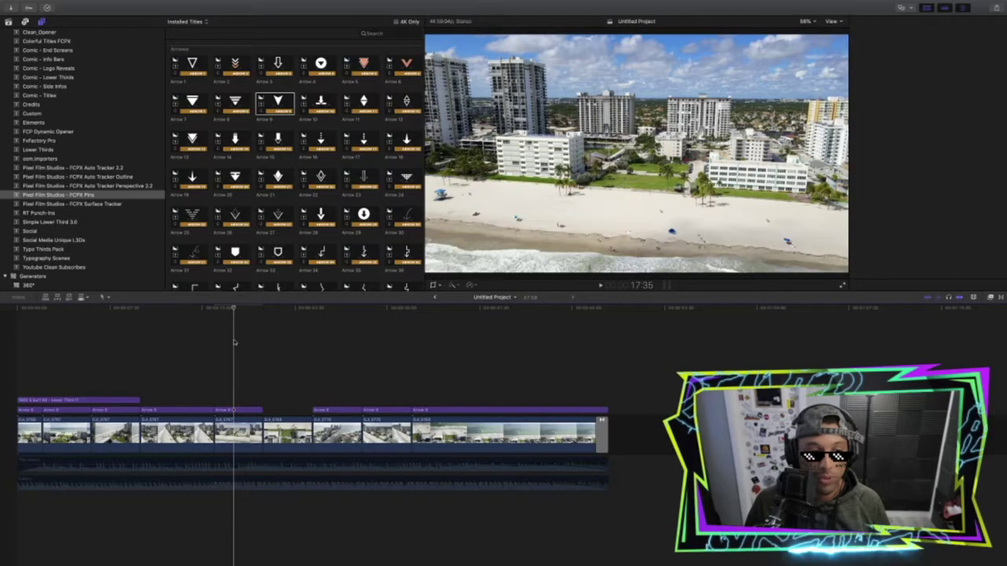
left_click(239, 412)
left_click(951, 81)
left_click(949, 100)
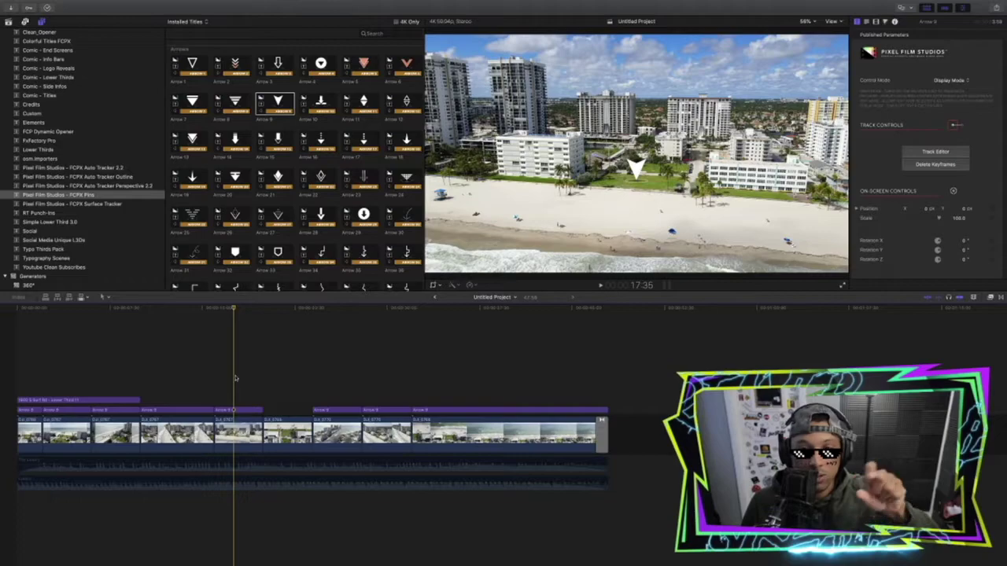
left_click(948, 80)
left_click(947, 59)
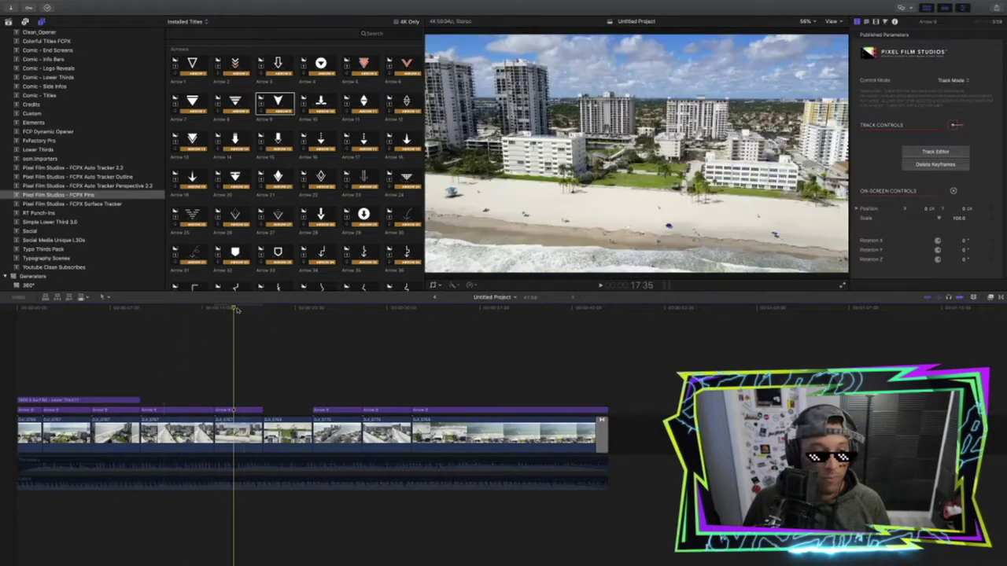
left_click(213, 308)
left_click(229, 411)
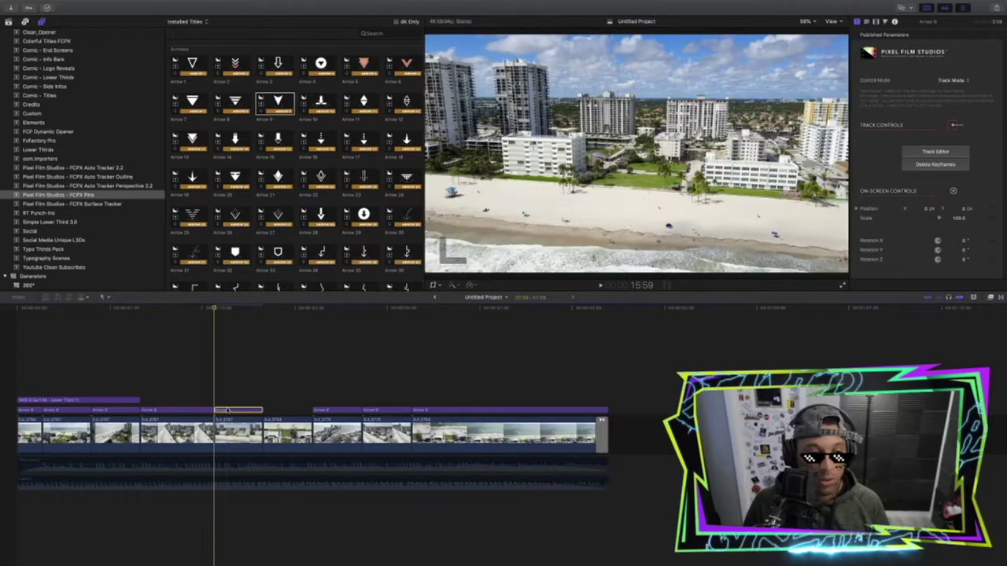
Open the Track Editor, clear the old position keyframes, and place a small tracking box on the grassy lot.
left_click(925, 155)
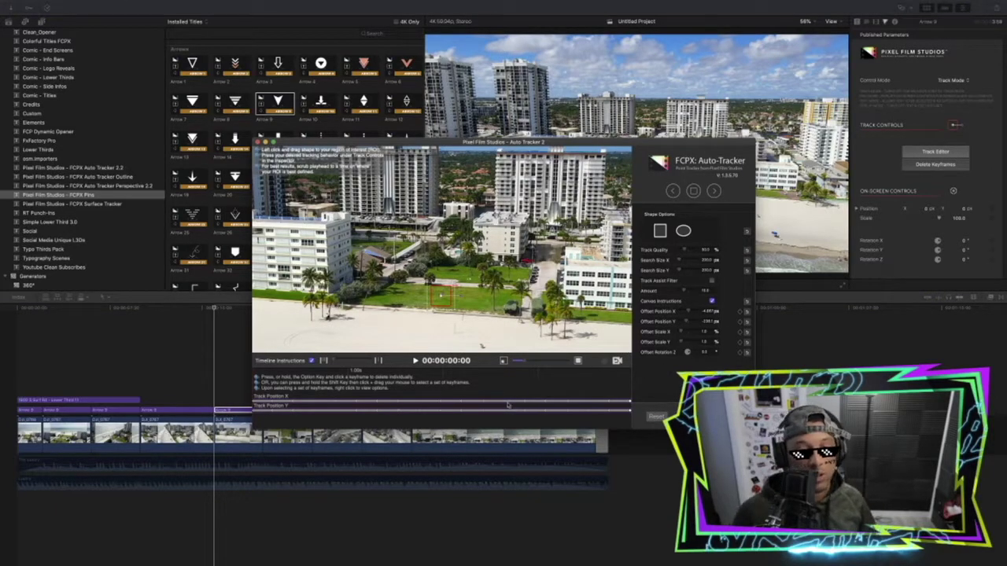
left_click(651, 417)
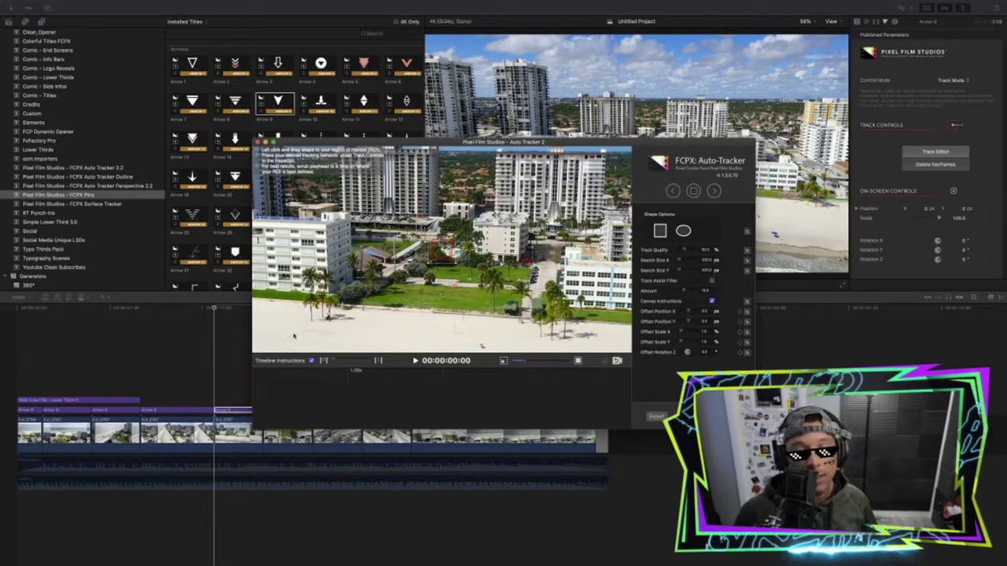
left_click_drag(443, 253, 393, 332)
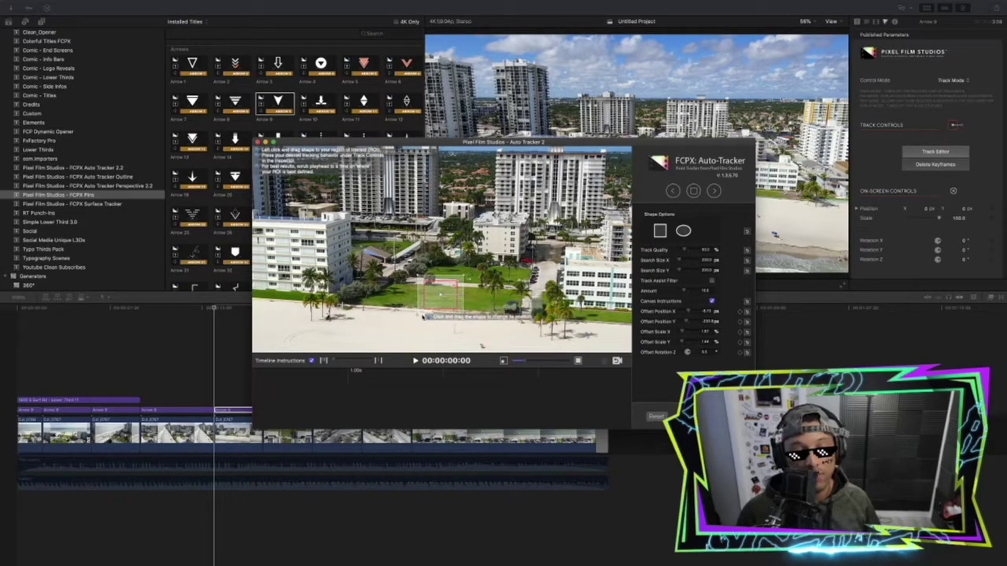
left_click_drag(441, 297, 431, 285)
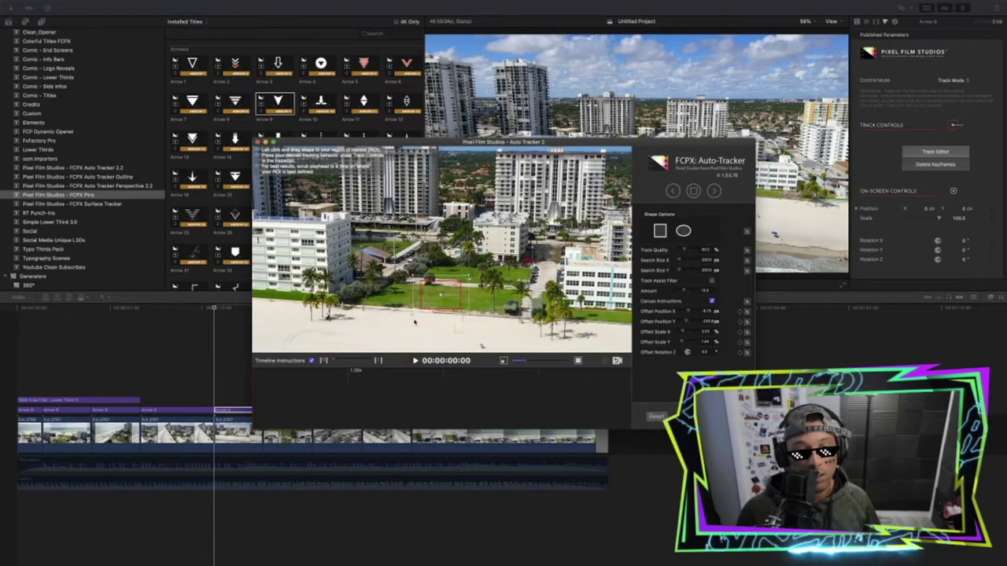
left_click_drag(417, 312, 402, 332)
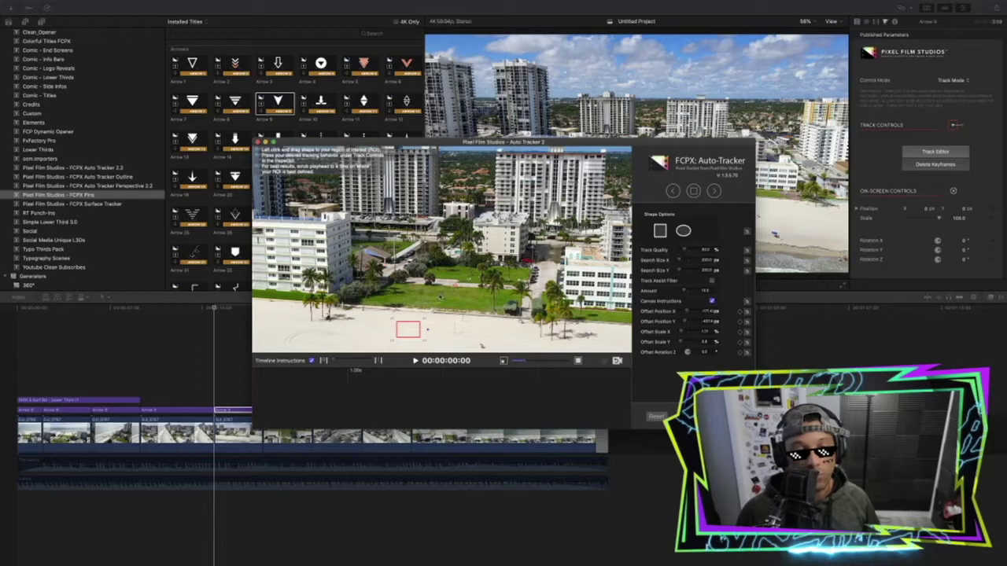
left_click_drag(408, 329, 450, 290)
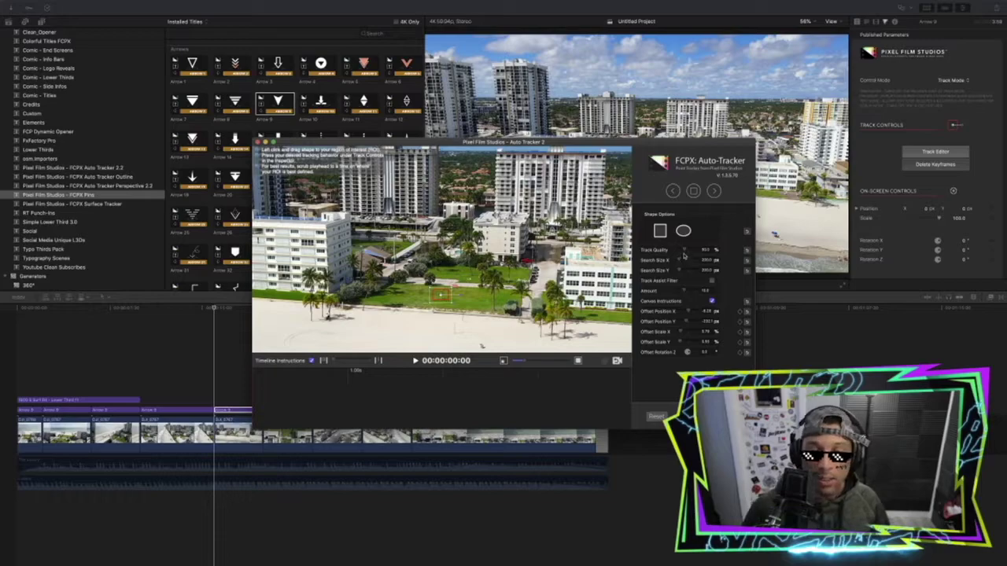
Set Track Quality to 100, preview Track Assist Filter, and leave it turned off.
left_click_drag(685, 250, 697, 251)
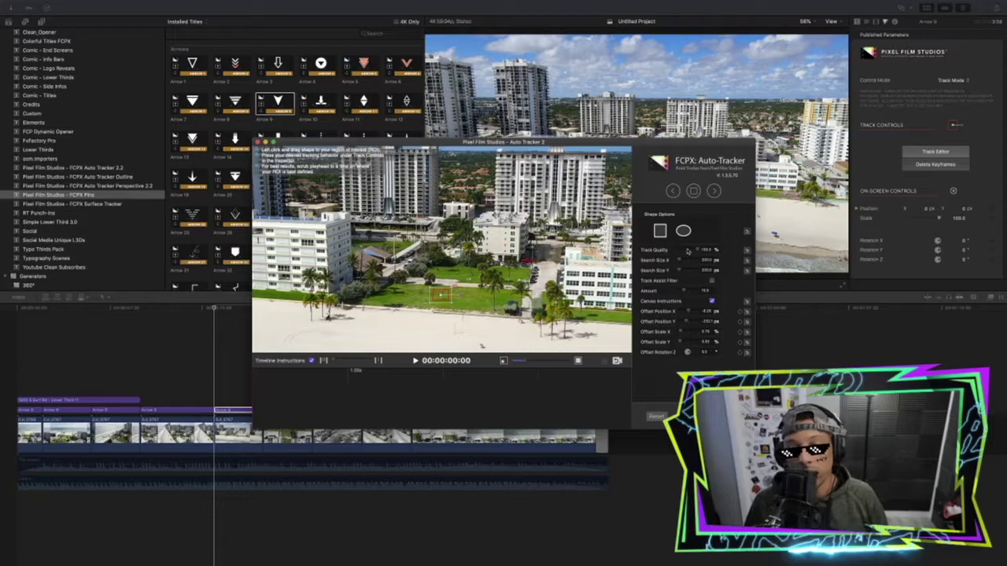
left_click(703, 250)
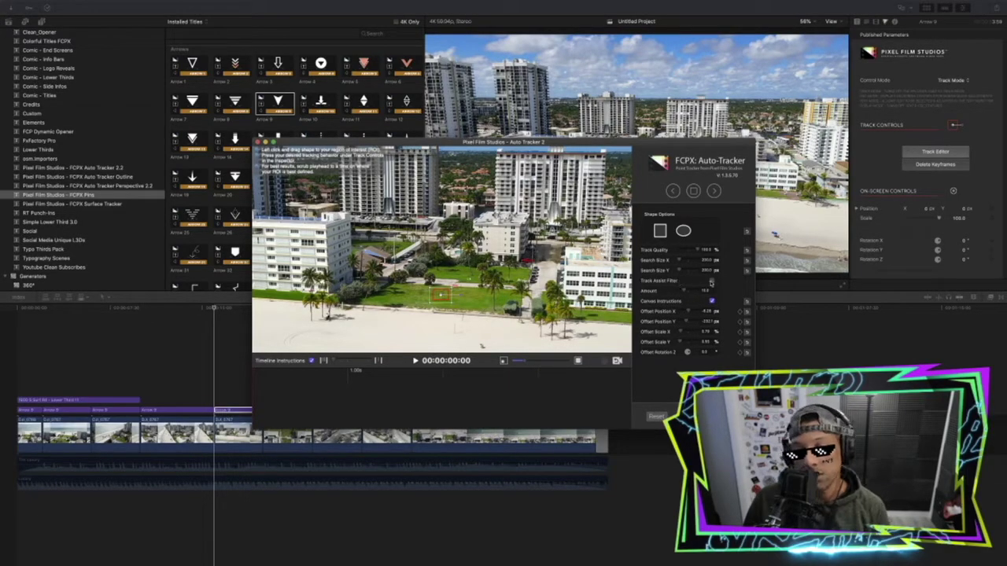
left_click(711, 280)
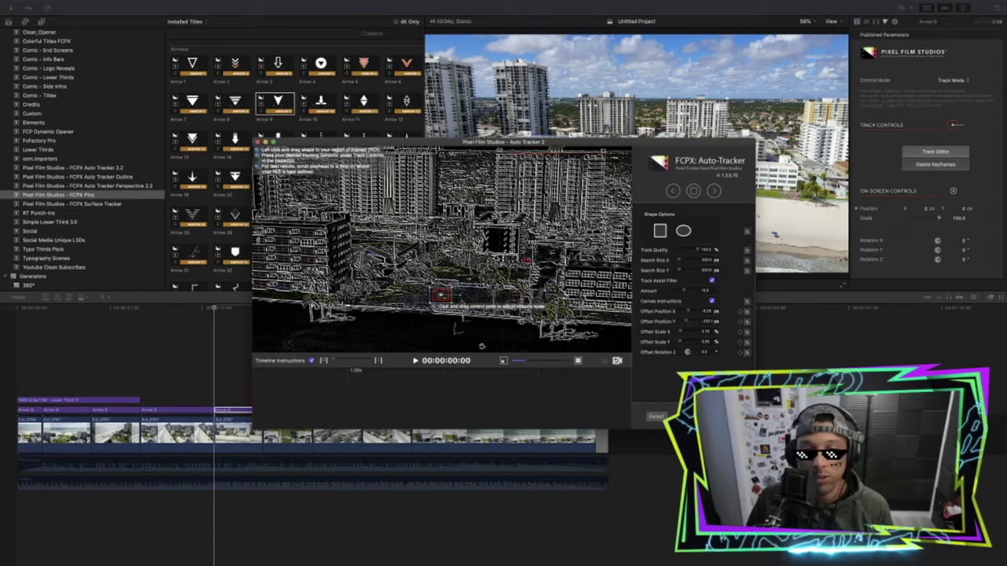
left_click(712, 281)
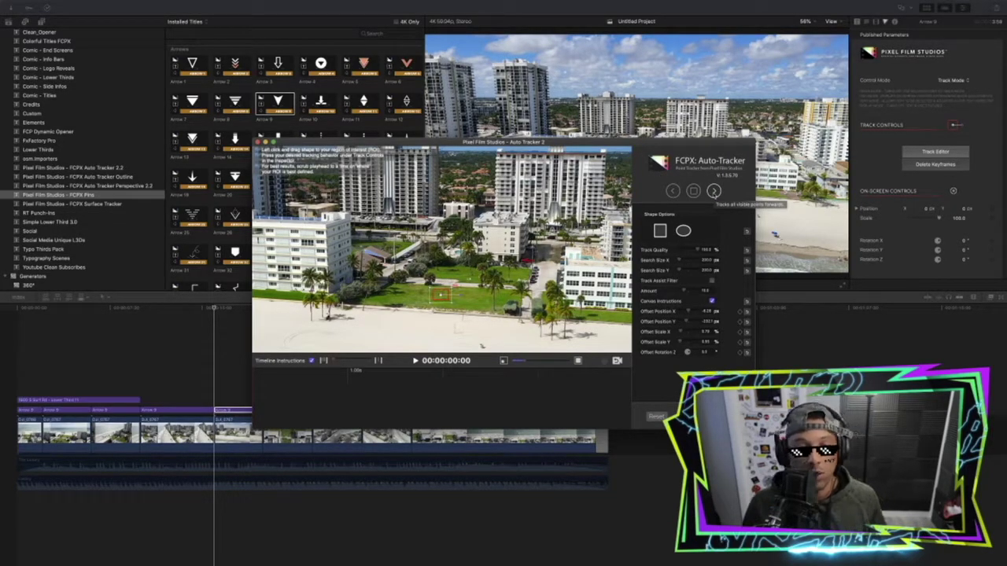
Move the Auto-Tracker window up and left, then track the grassy lot forward through the clip.
left_click(713, 191)
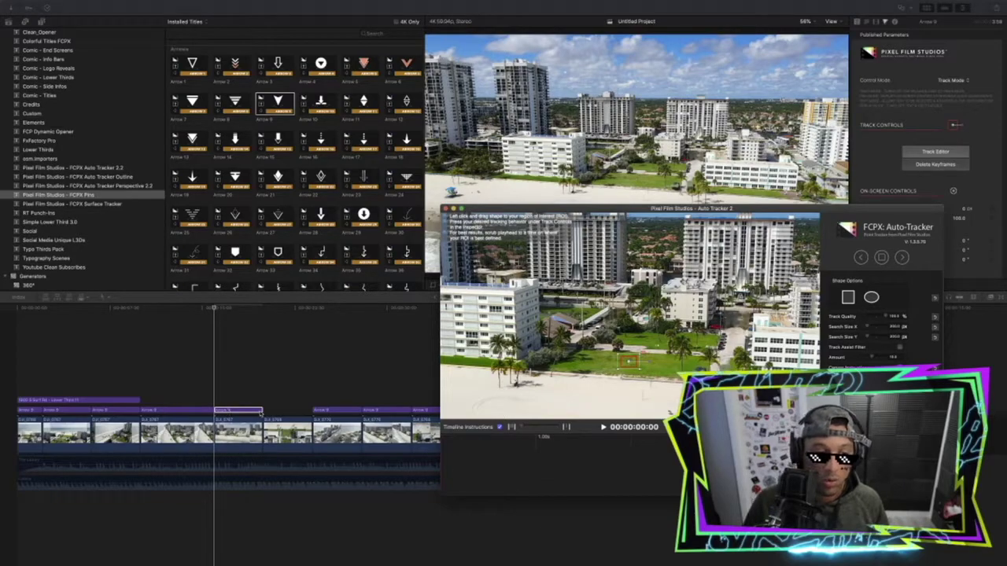
left_click_drag(573, 208, 520, 195)
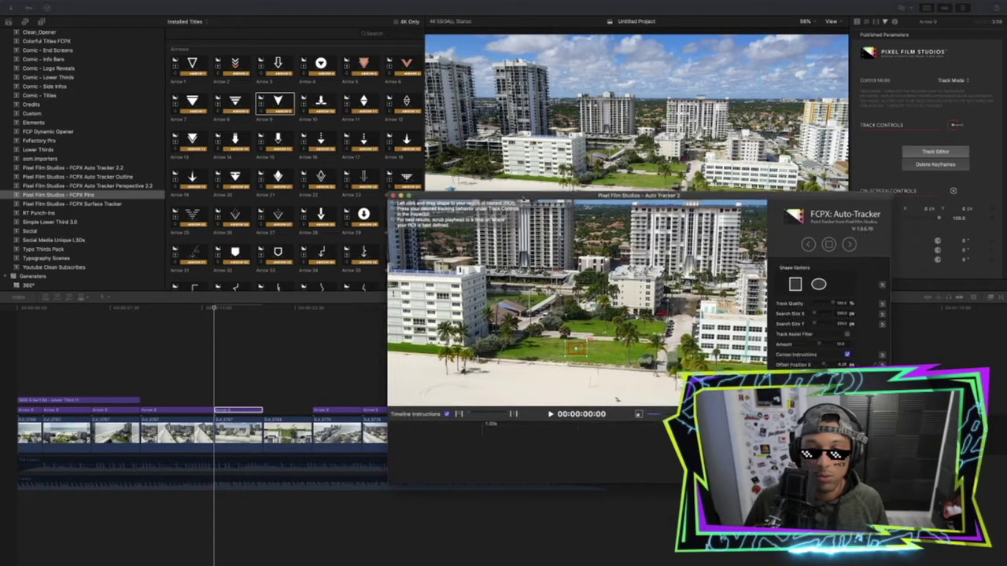
left_click(850, 245)
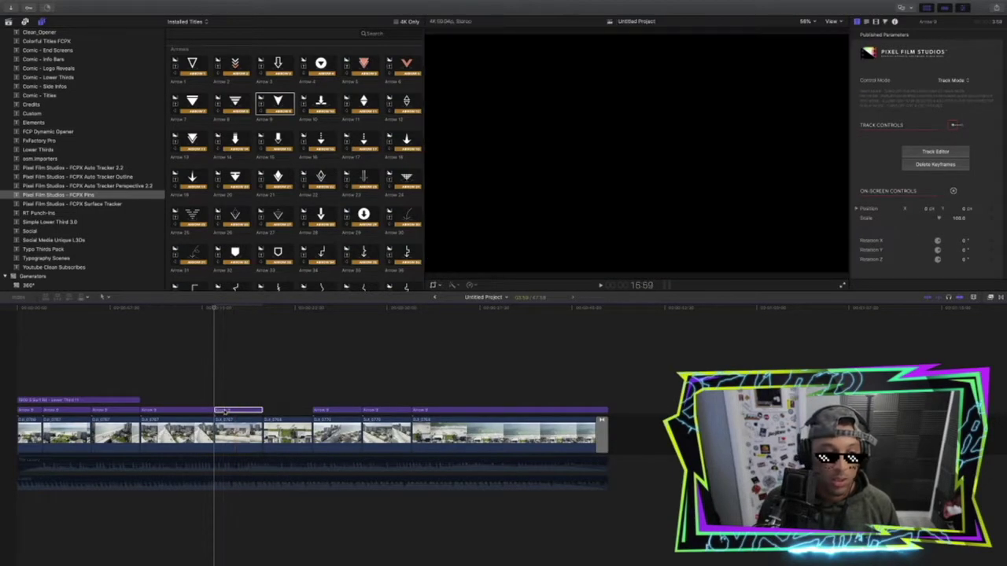
Reselect Arrow 9, switch its Control Mode to Display Mode, and play to see the arrow follow the lot.
left_click(231, 373)
left_click(221, 410)
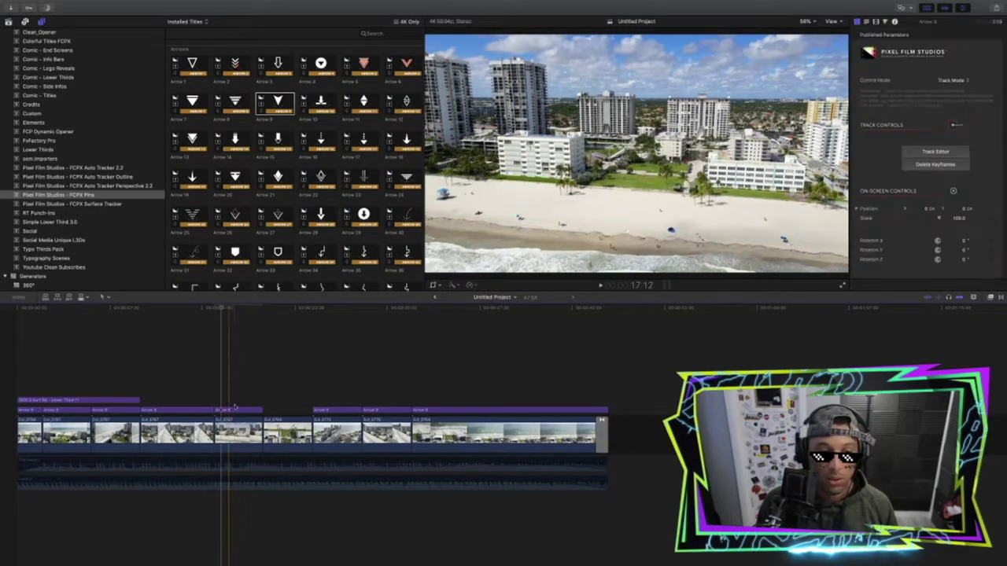
left_click(954, 81)
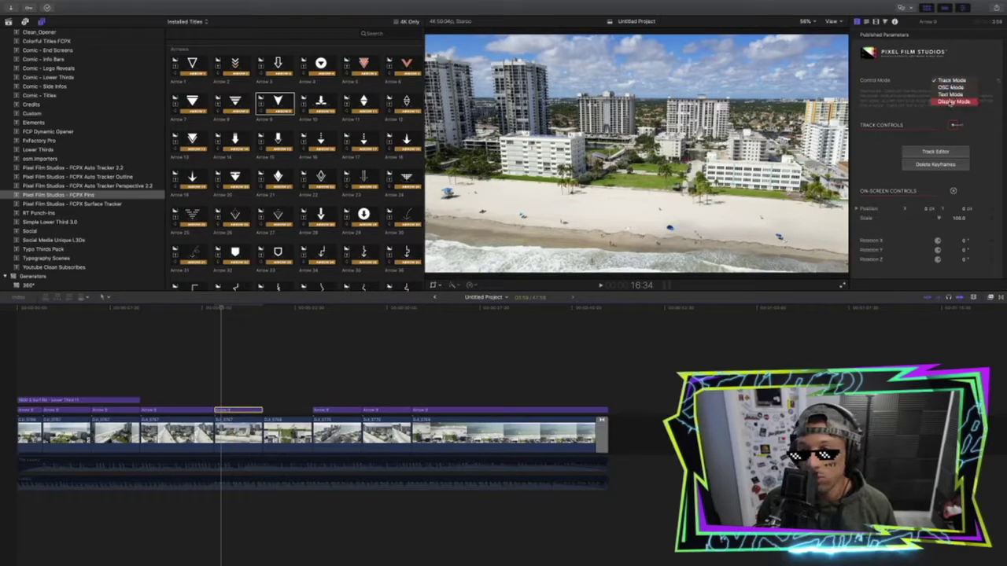
left_click(951, 102)
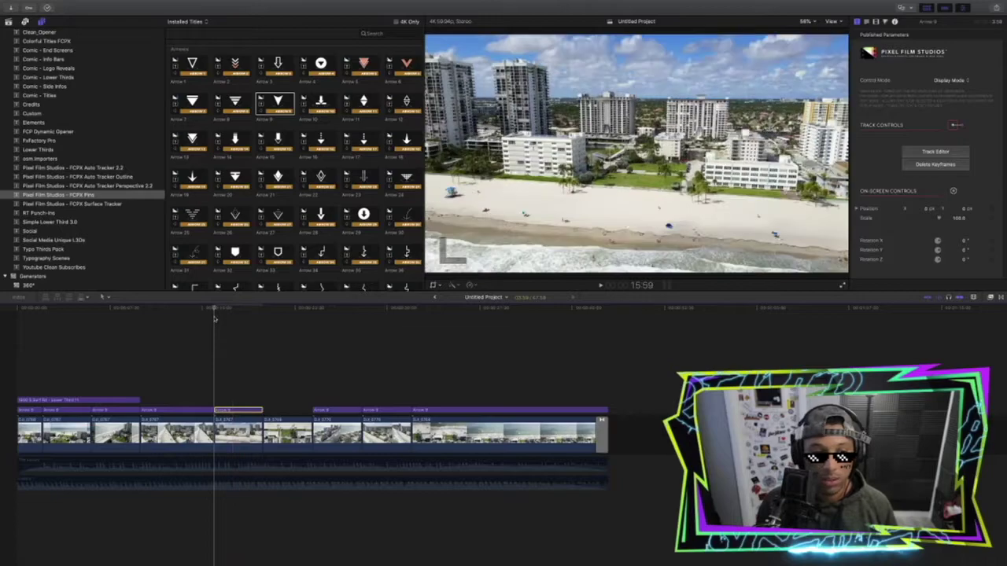
key("space")
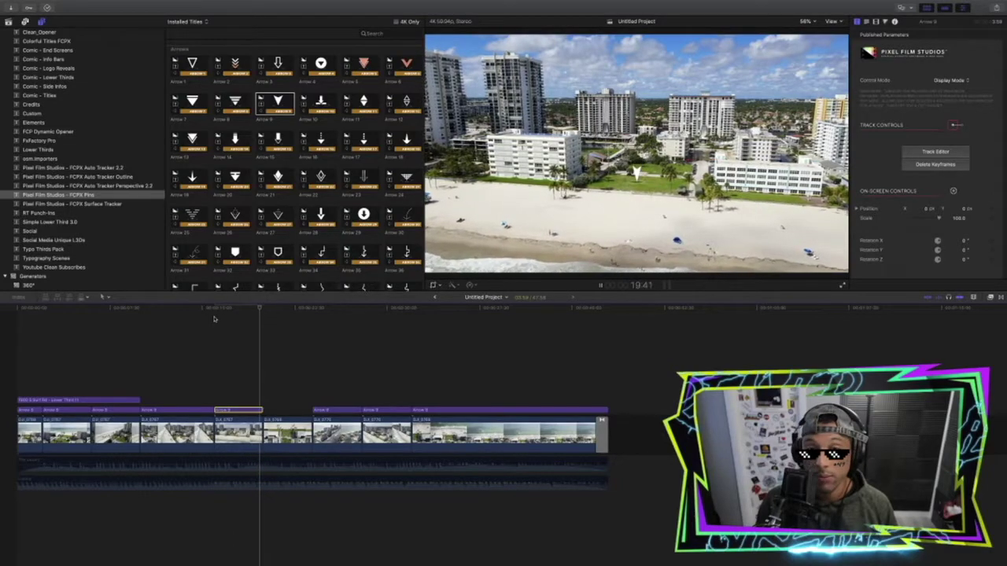
Stop playback, skim ahead, select the Luxury music clip, and play the whole edit full screen.
key("space")
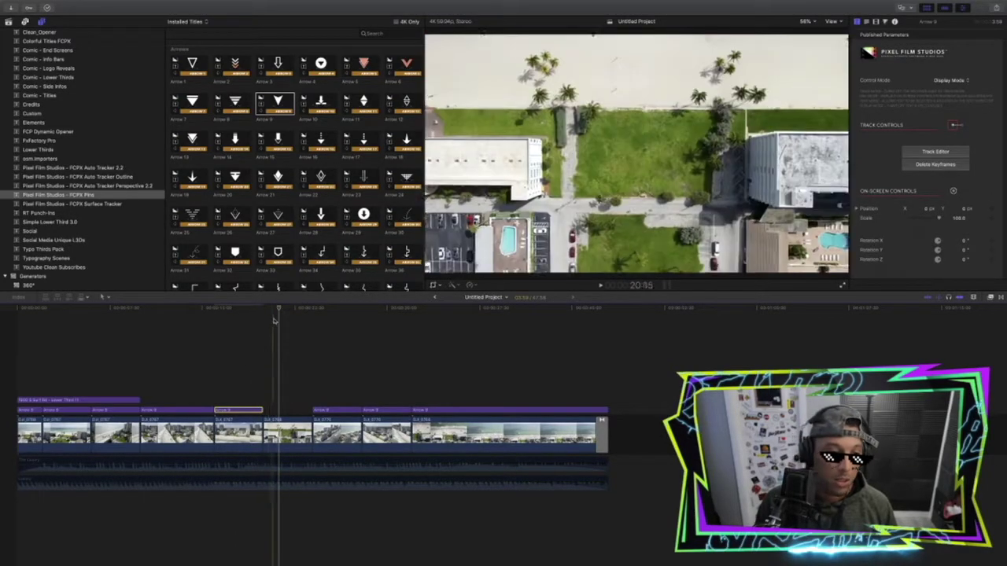
left_click_drag(278, 308, 5, 327)
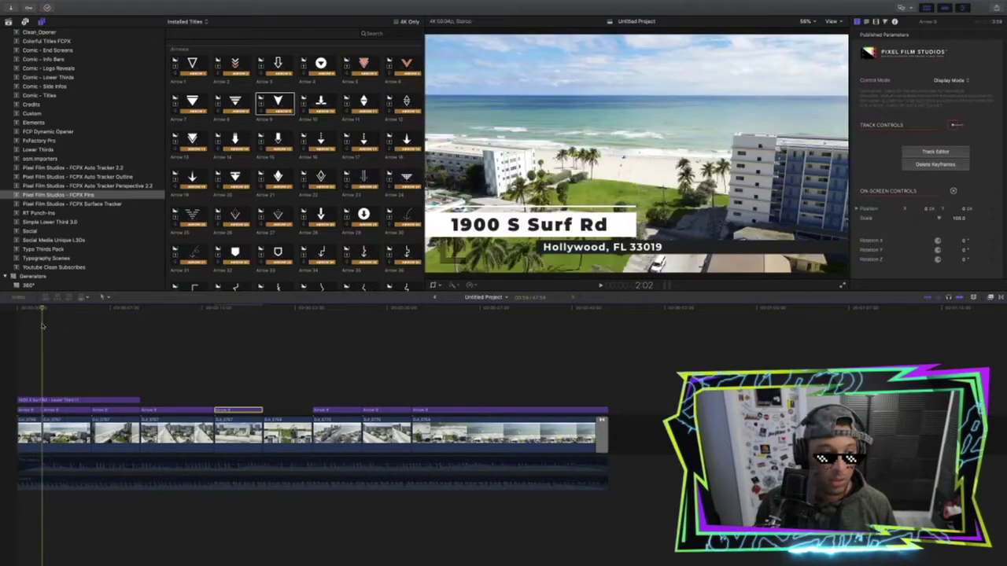
left_click(37, 483)
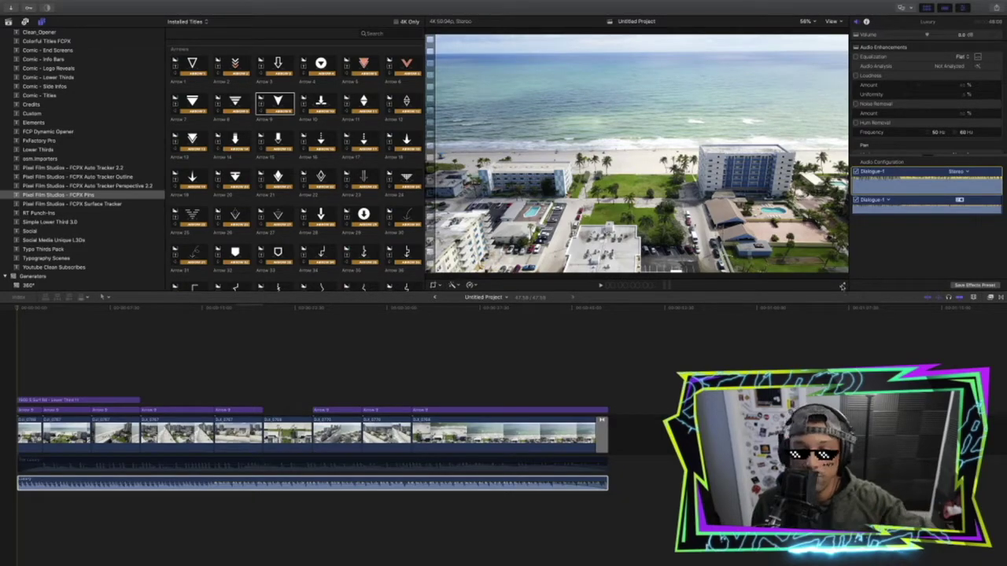
left_click(843, 287)
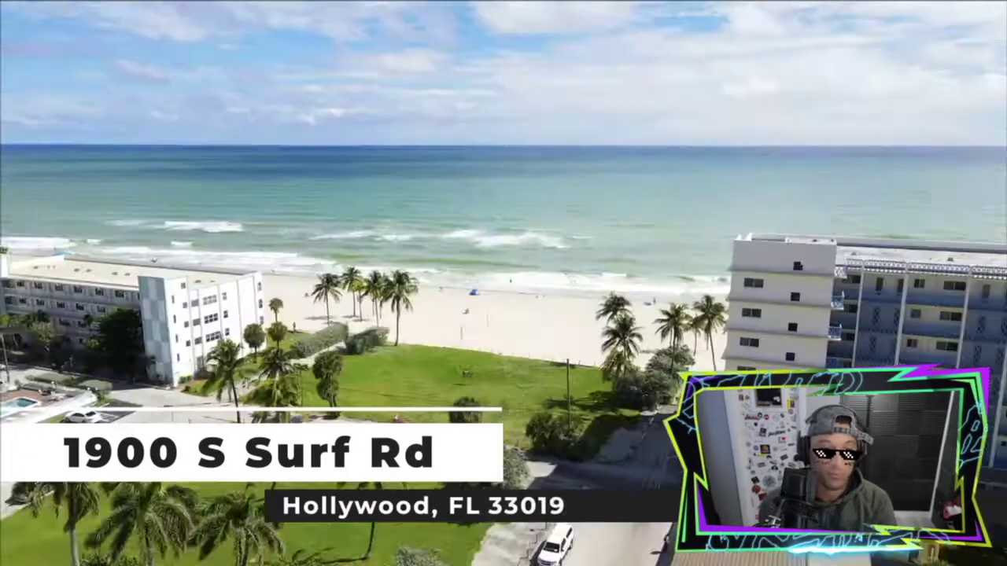